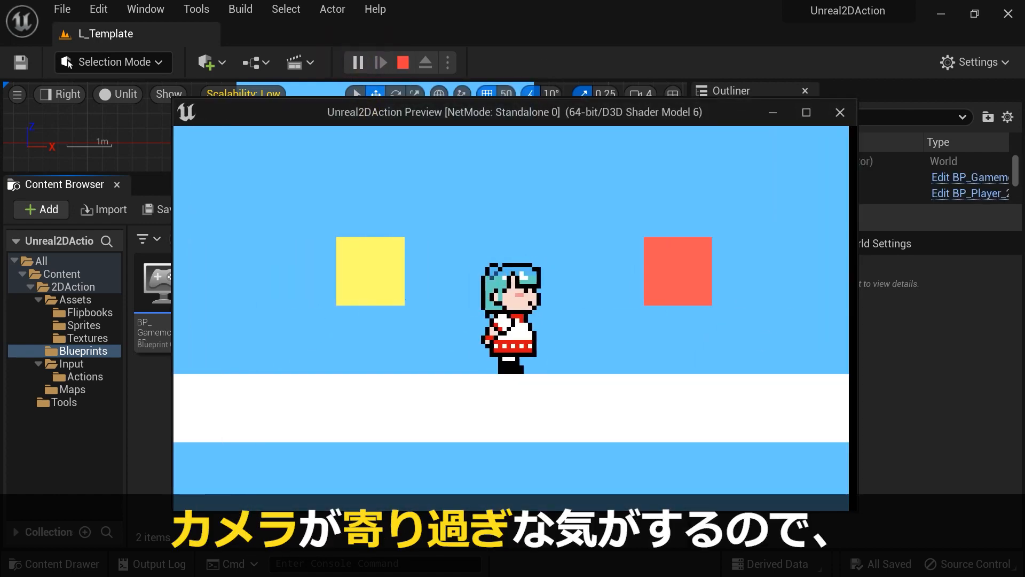
Set the Ortho Width of the Camera component in BP_Player_2D to 2000 and play-test the level.
key(Escape)
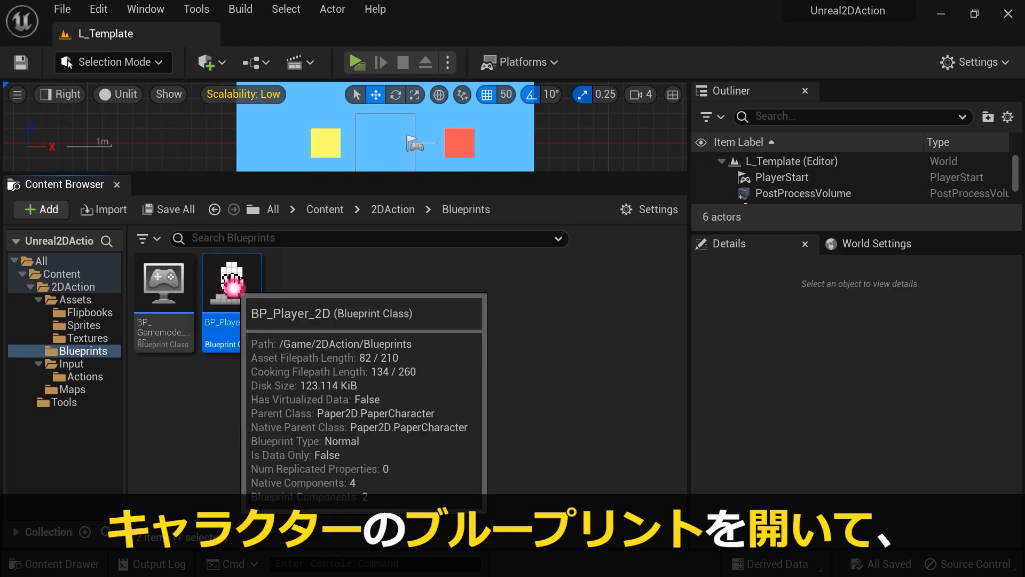
double_click(229, 279)
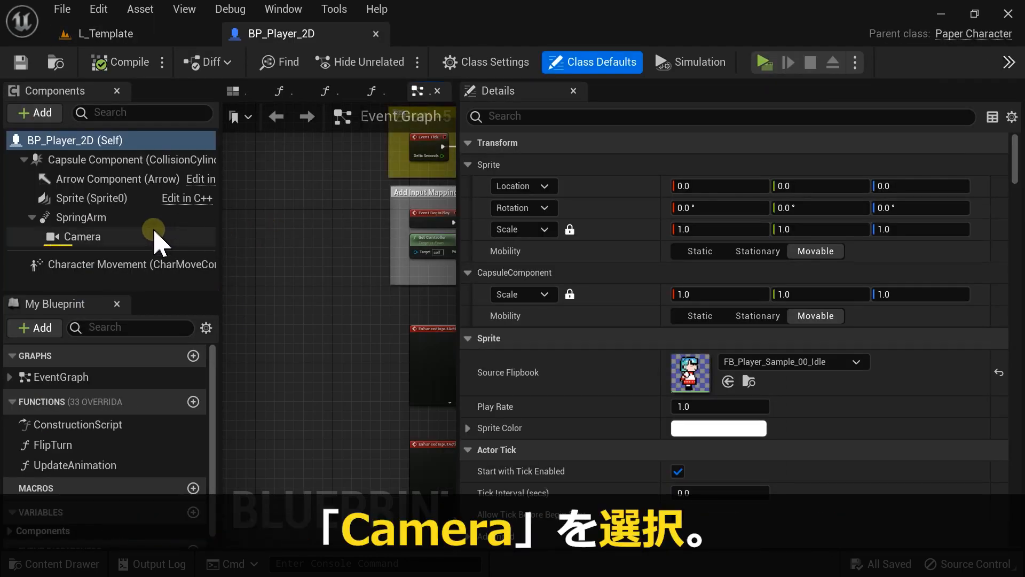
click(105, 236)
scroll(550, 252, down, 5)
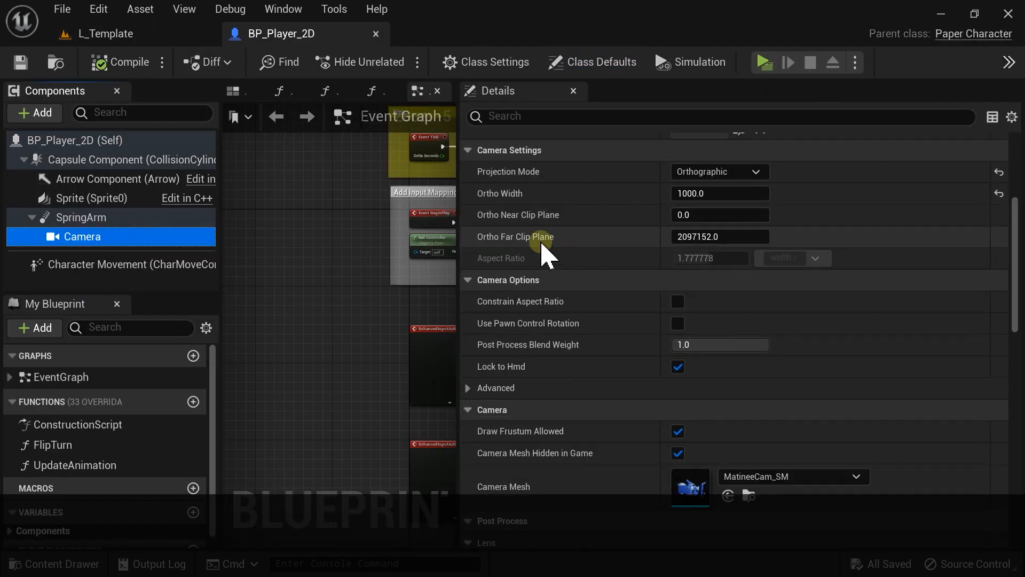
click(699, 193)
text(200)
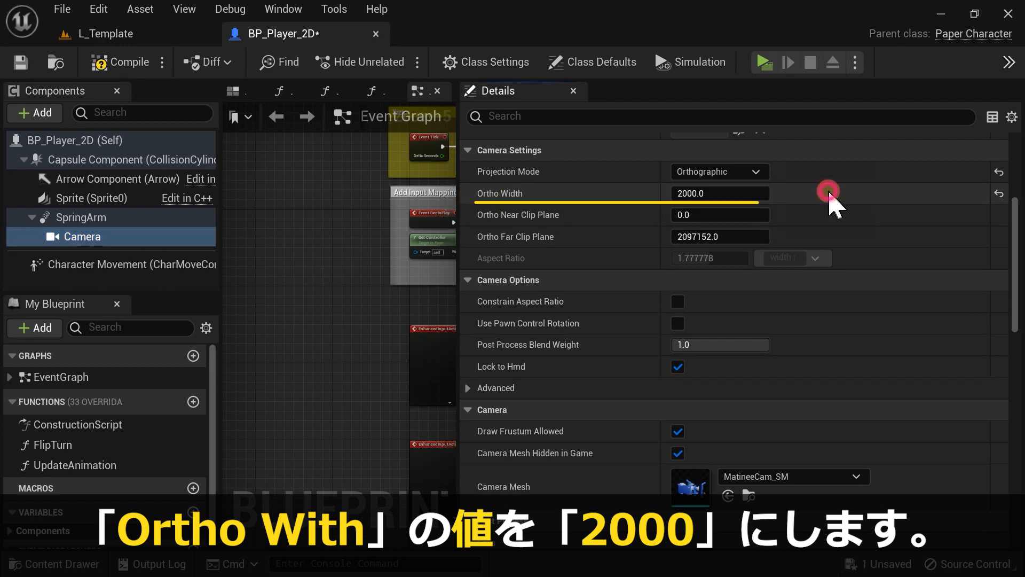
click(764, 62)
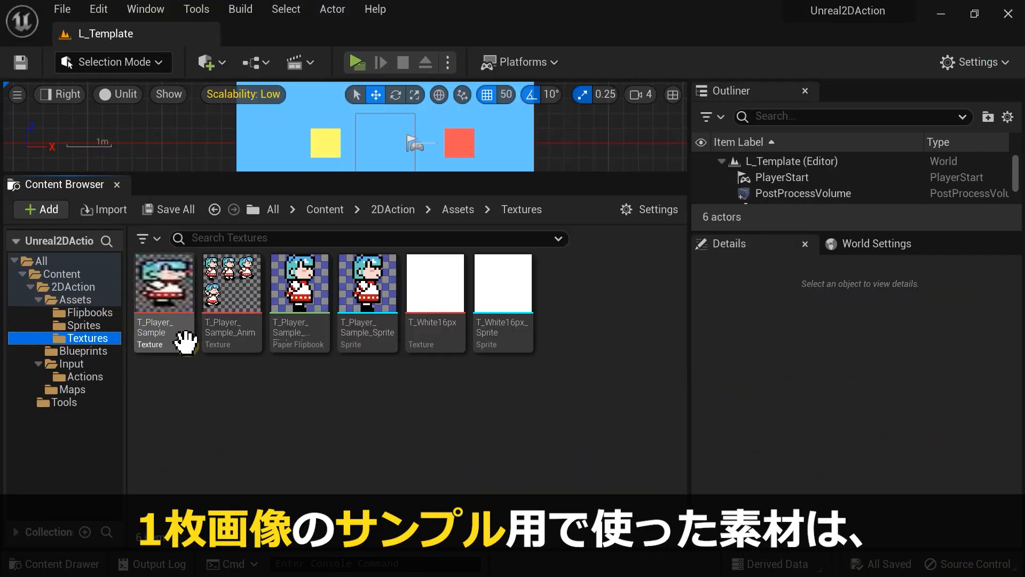
Delete the T_Player_Sample texture together with its T_Player_Sample_Flipbook and T_Player_Sample_Sprite assets from the Textures folder.
click(343, 393)
key(ctrl)
mouse_move(176, 299)
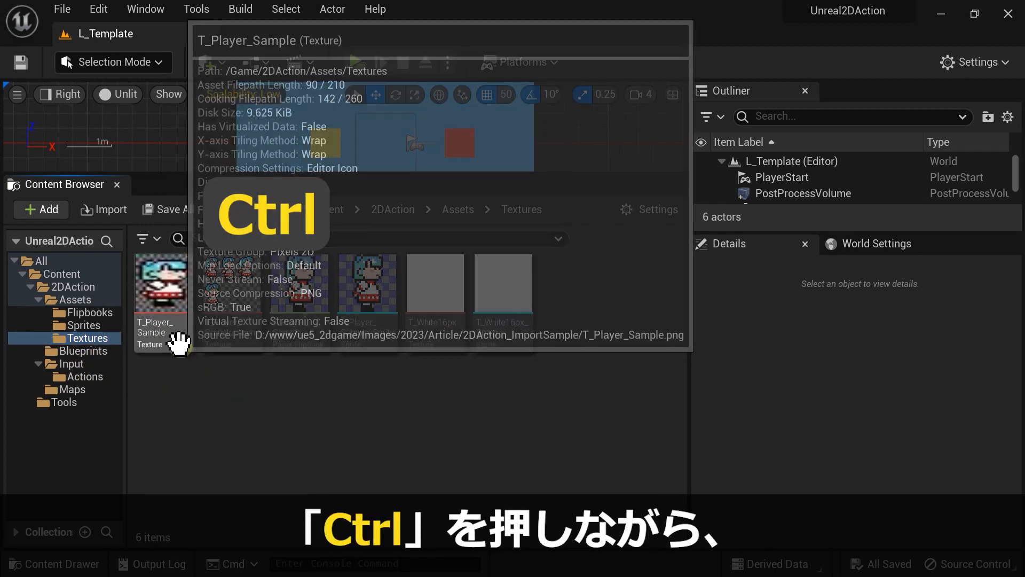
ctrl+click(170, 329)
ctrl+click(295, 327)
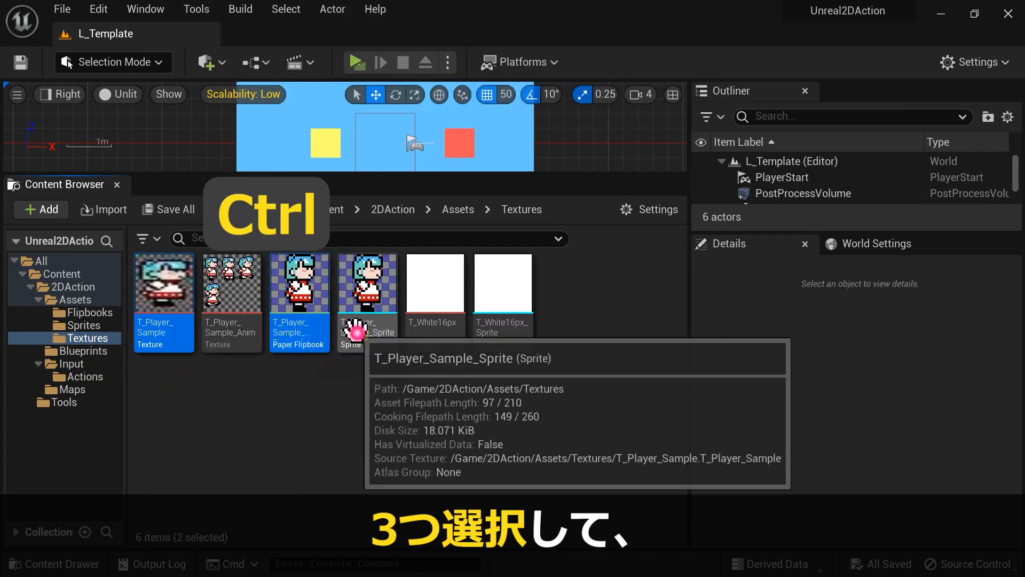
ctrl+click(355, 327)
right_click(373, 321)
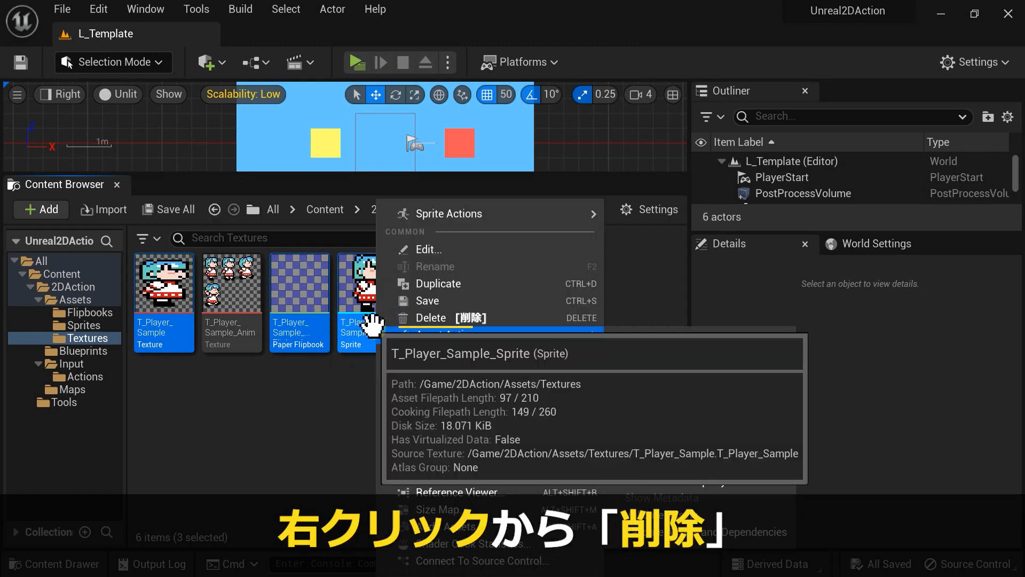
click(475, 322)
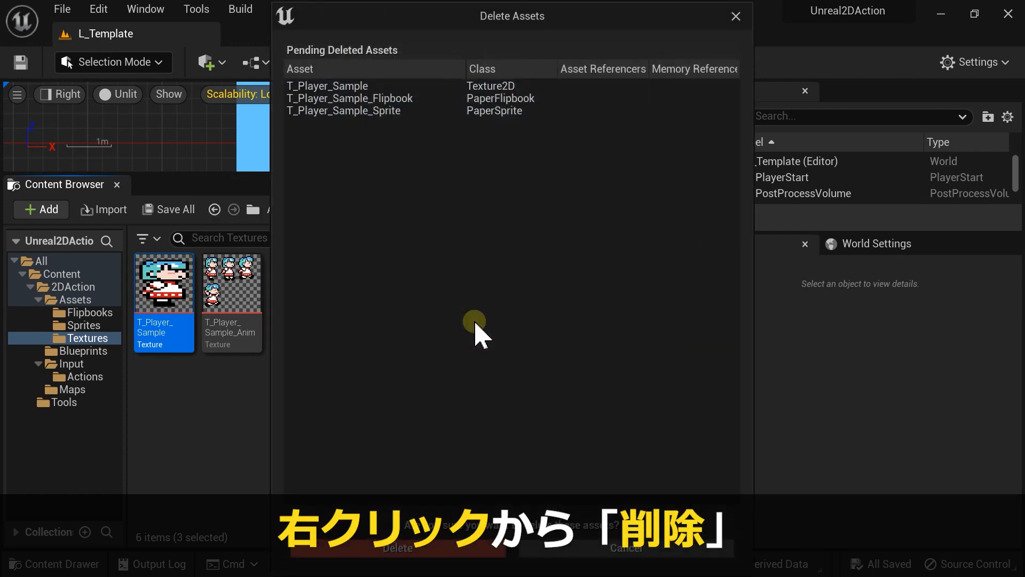
drag(470, 489, 456, 354)
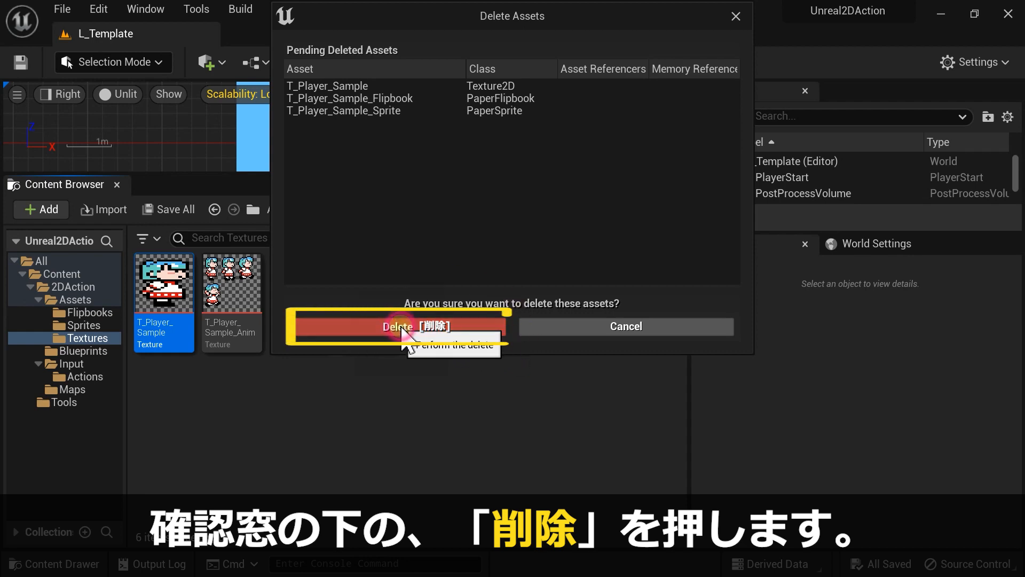
click(419, 335)
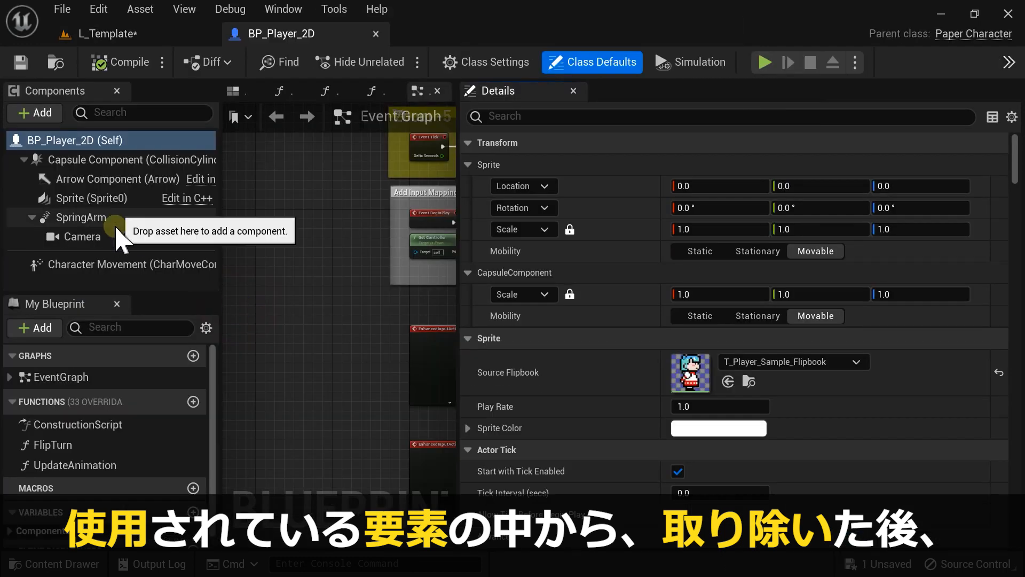
Check the component settings of BP_Player_2D and save all modified assets in the project.
scroll(695, 268, down, 5)
click(792, 216)
click(595, 374)
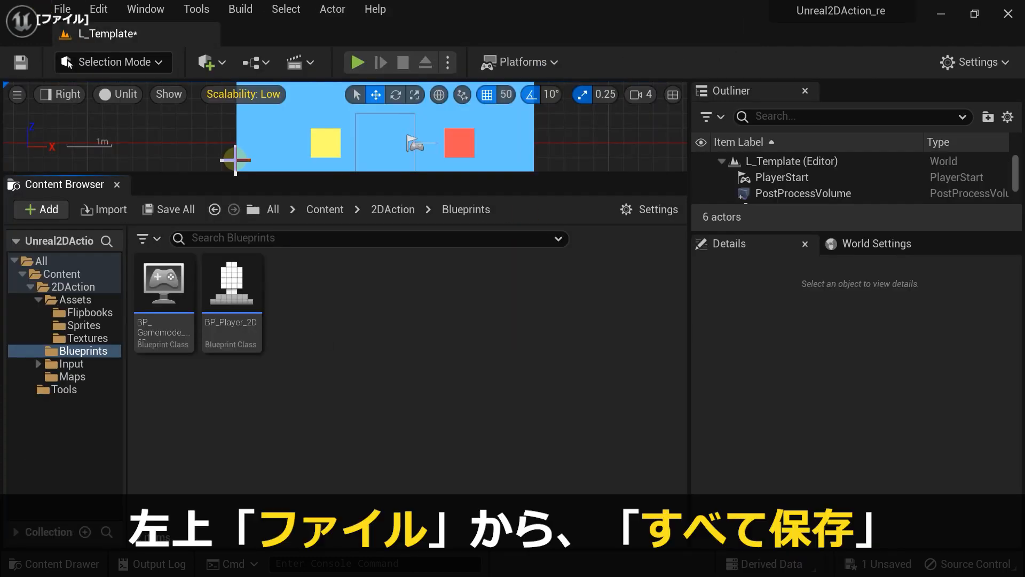
click(62, 9)
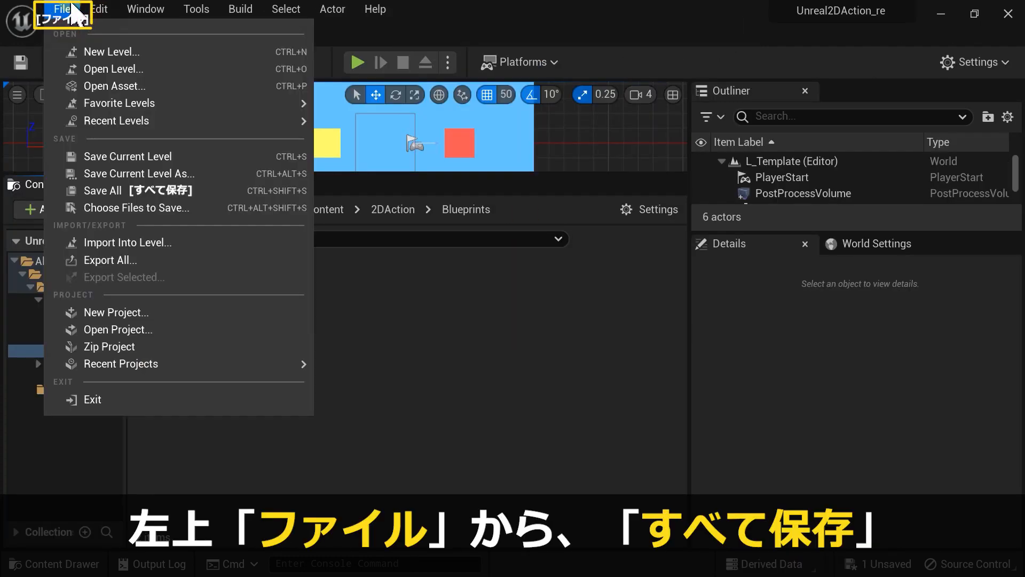
click(109, 191)
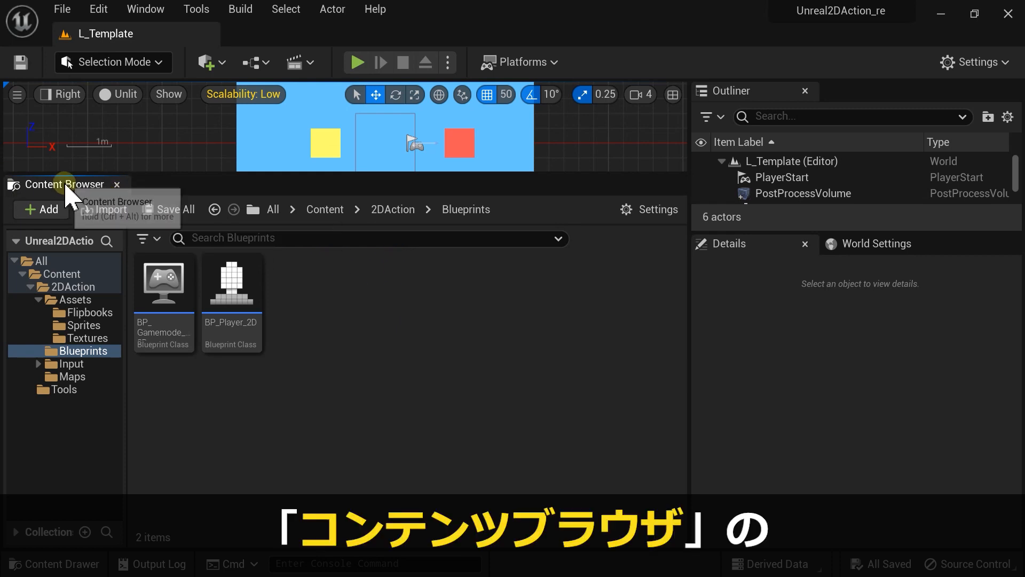
Fix up the redirectors in the whole Content folder.
click(48, 274)
right_click(50, 275)
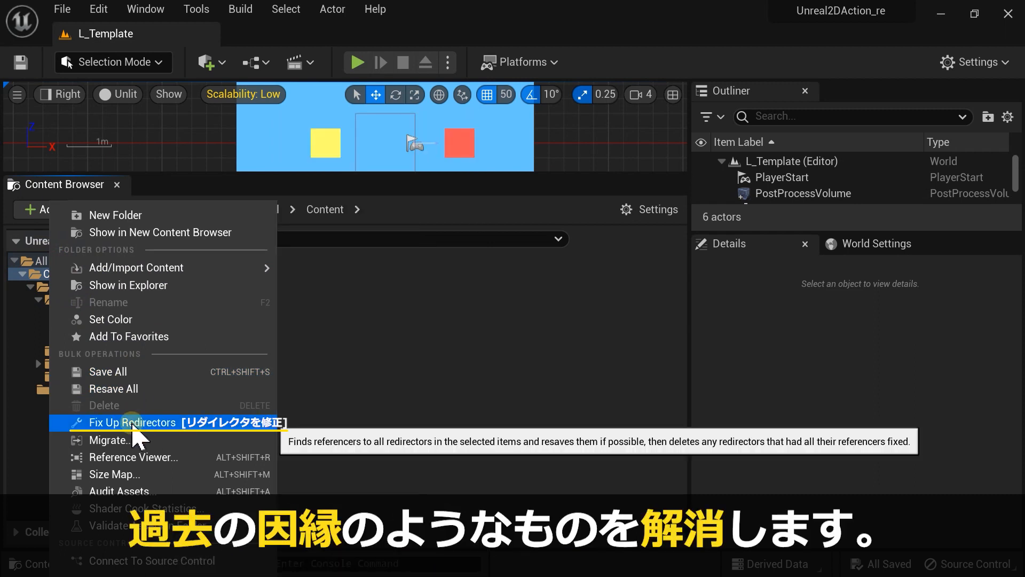
click(166, 424)
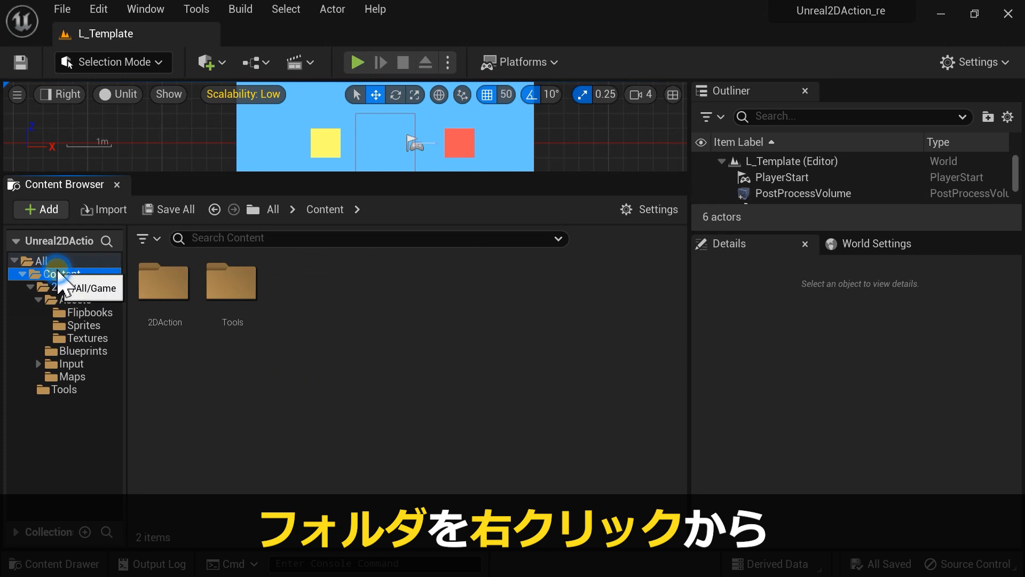
right_click(53, 274)
mouse_move(59, 270)
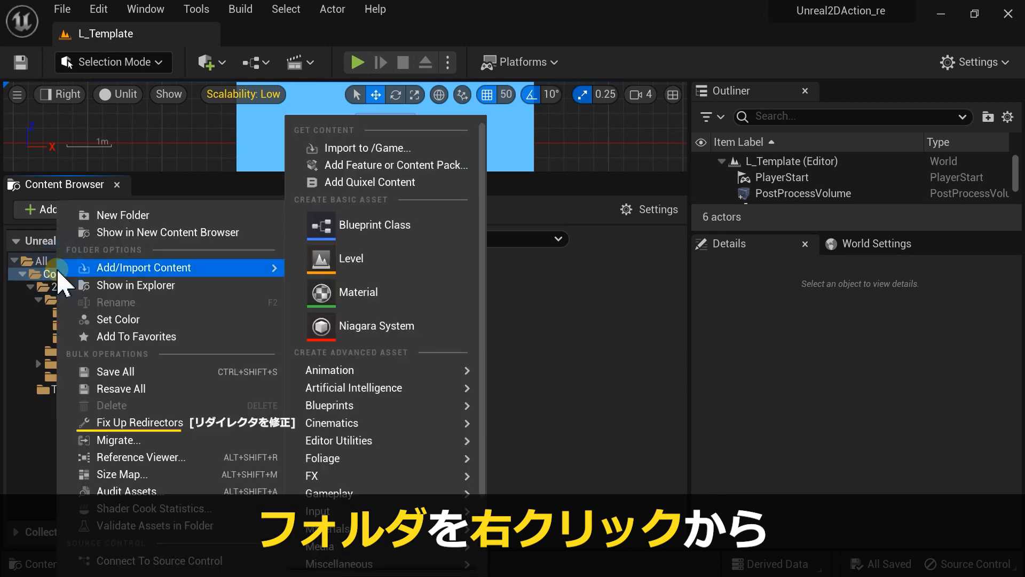
click(245, 427)
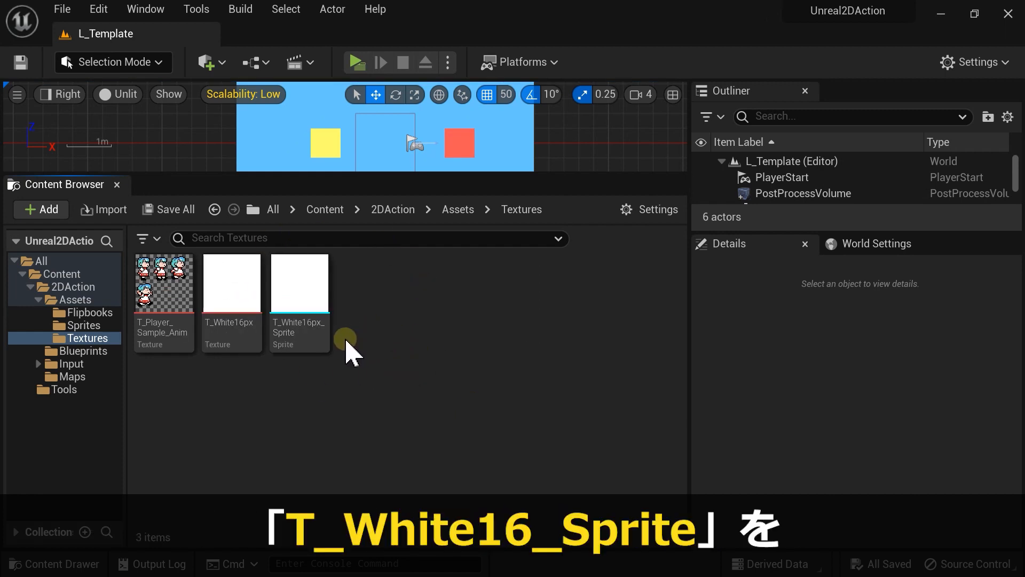
Rename the T_White16px_Sprite asset to S_White16 and move it into the Sprites folder.
click(289, 320)
click(288, 322)
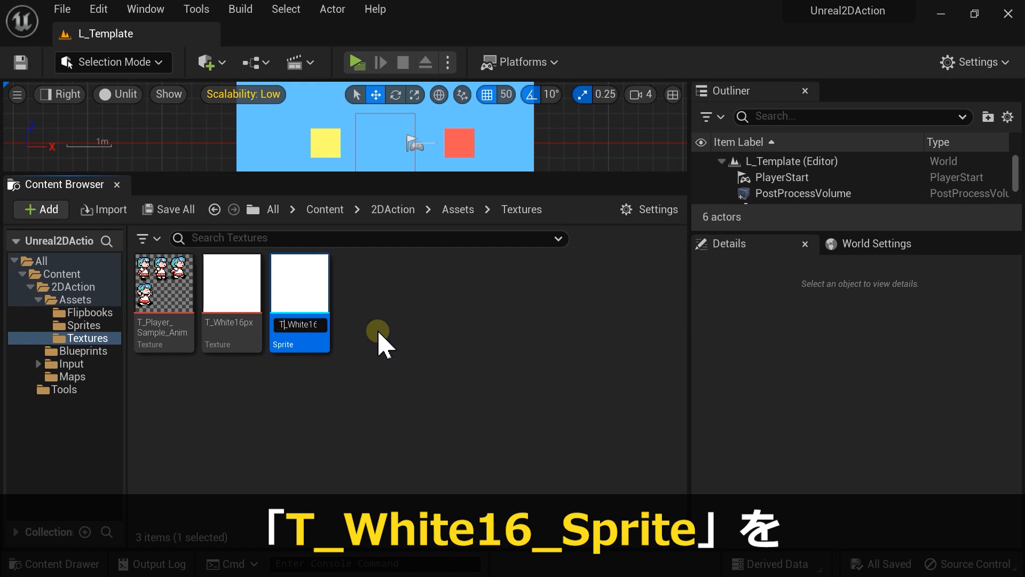
key(End)
key(Return)
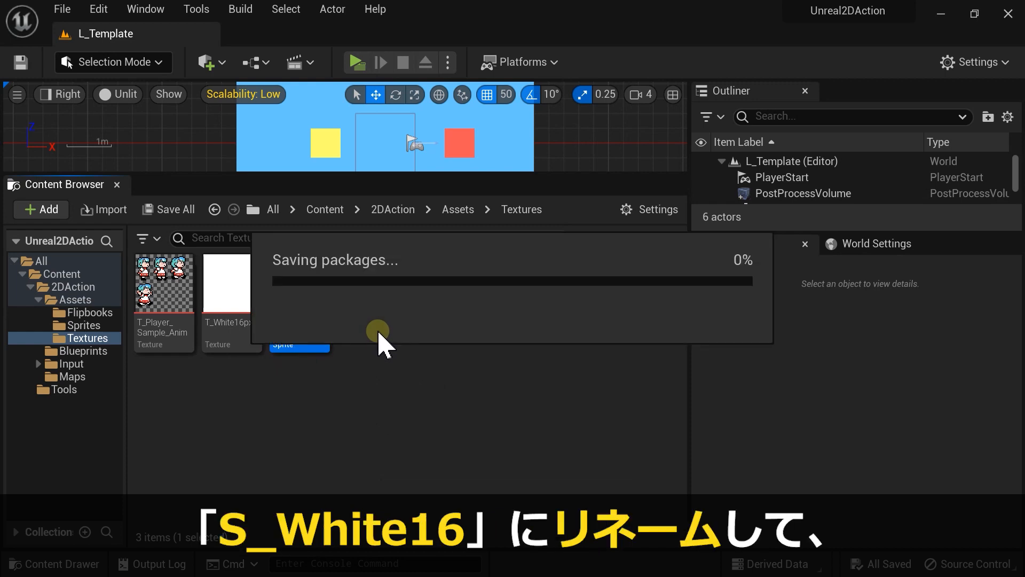
drag(164, 320, 80, 337)
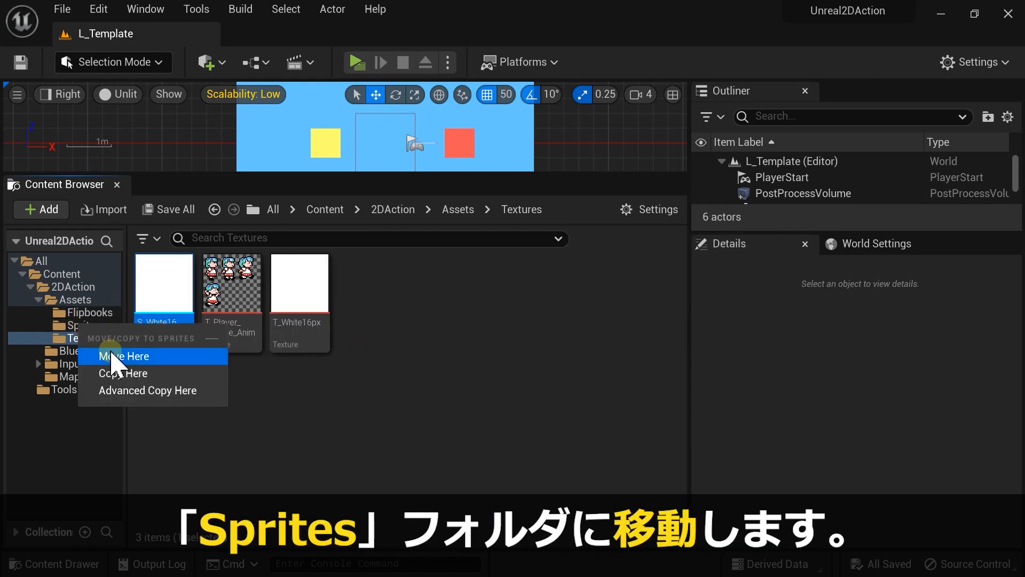
click(110, 356)
click(84, 325)
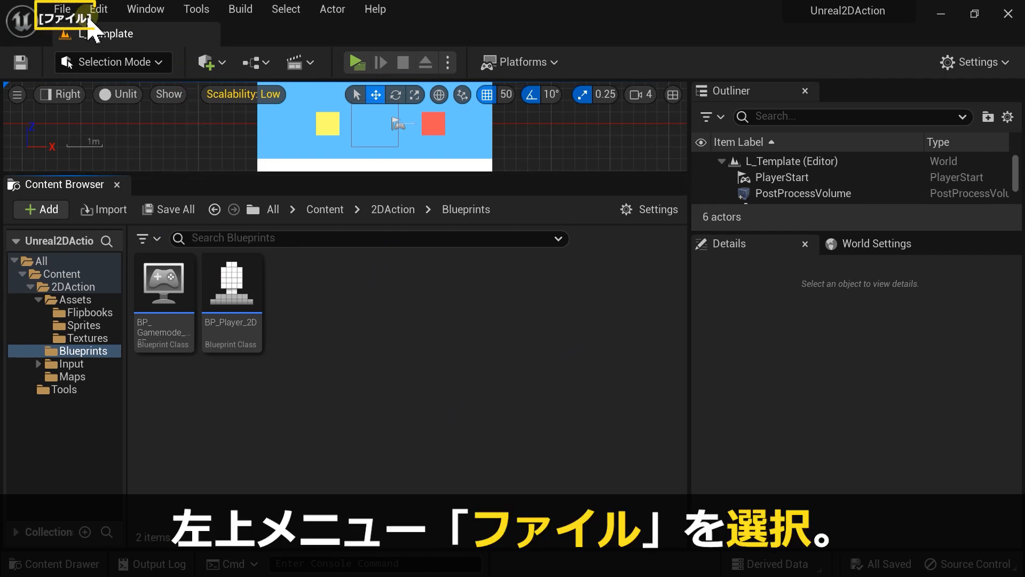
Zip the project into the 2023 backup folder under the file name Unreal2DAction_Template_5_1_1.
click(64, 9)
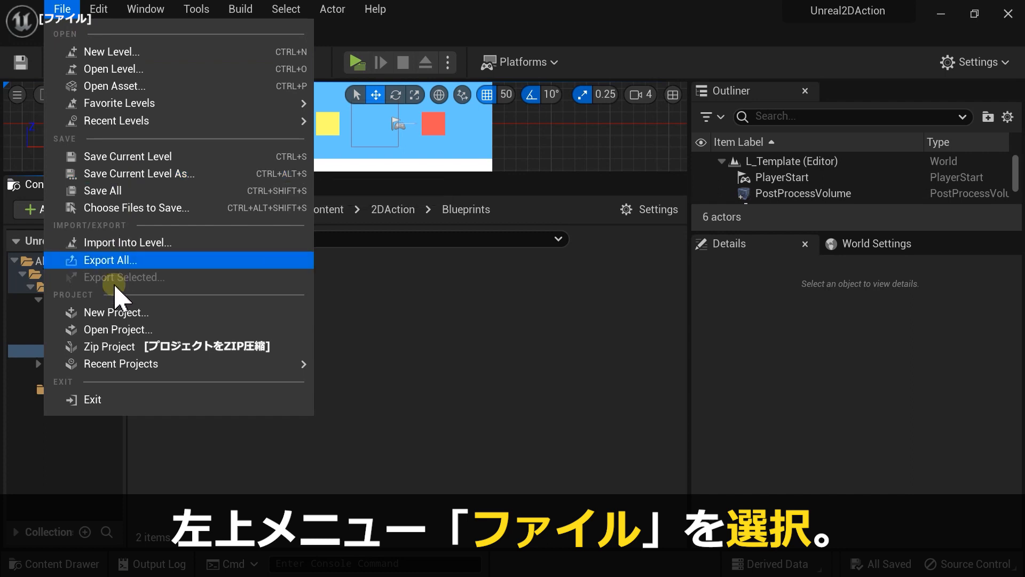
click(111, 350)
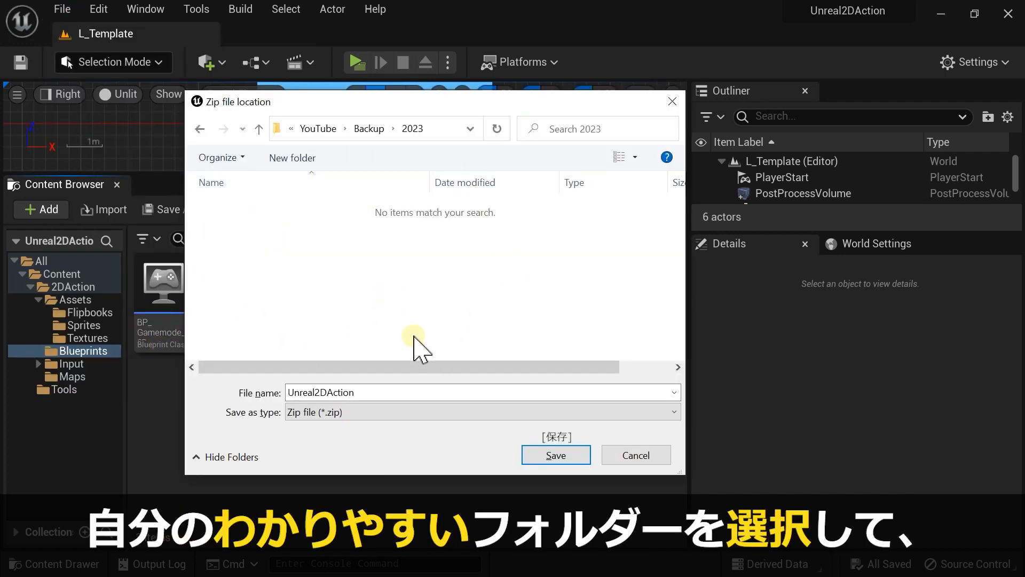
click(359, 393)
click(359, 392)
text(_Template_5_1_1)
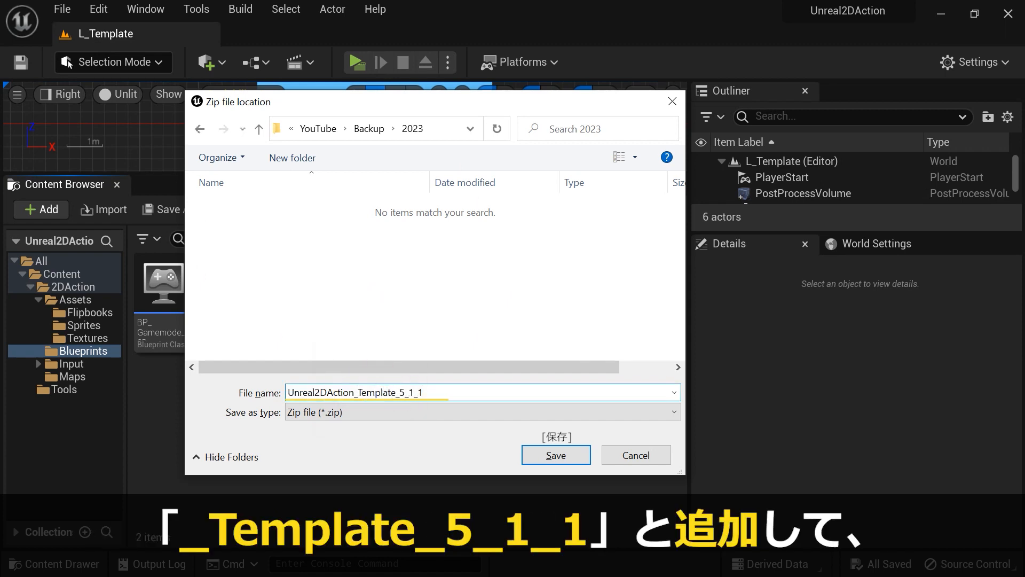
click(542, 454)
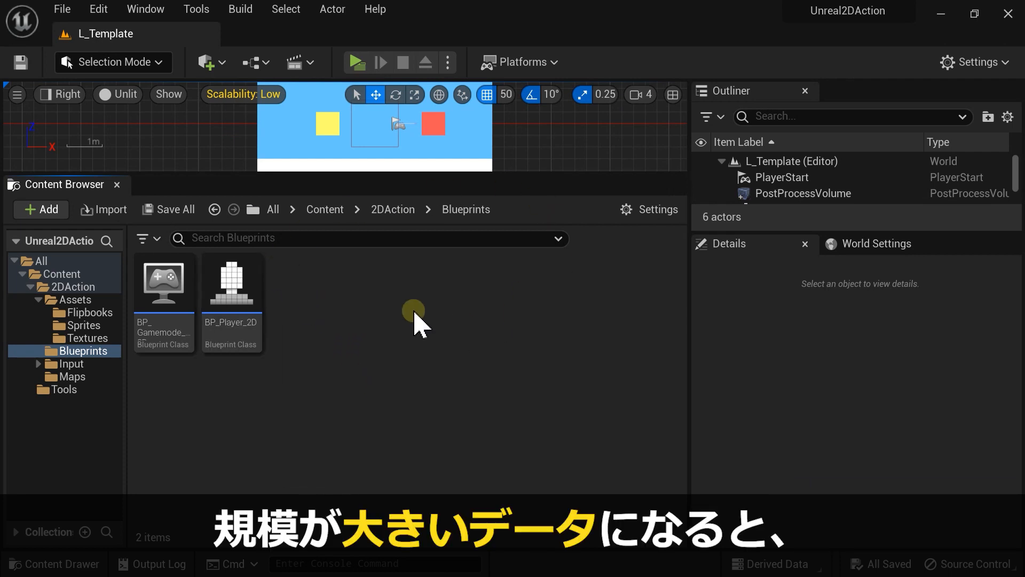
click(62, 9)
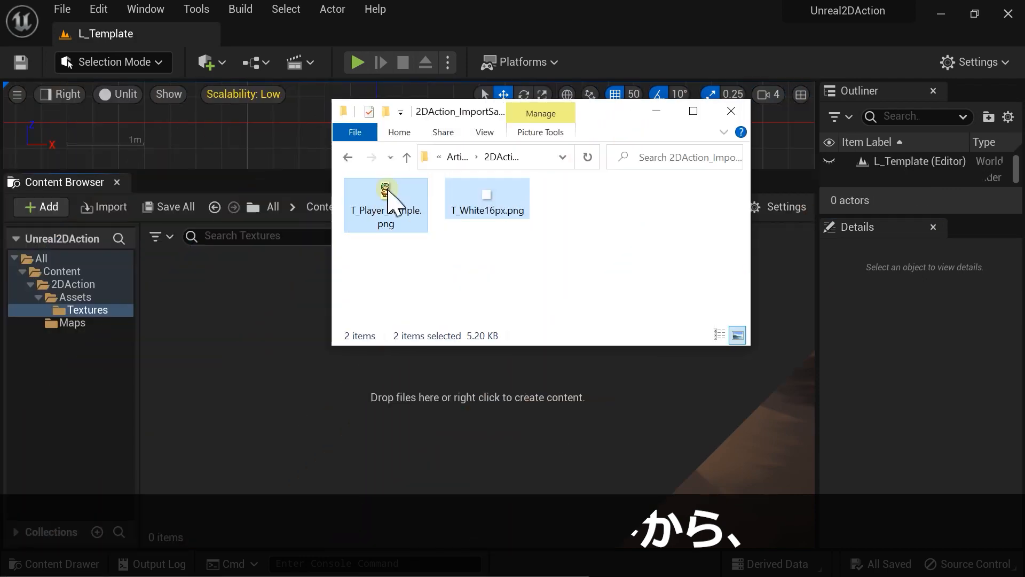
drag(390, 194, 210, 357)
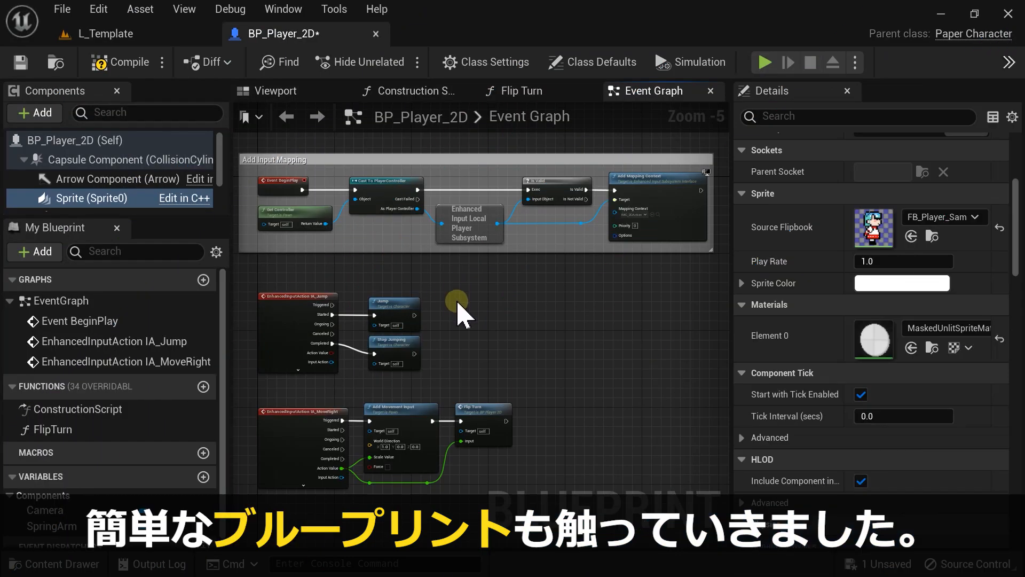
click(465, 317)
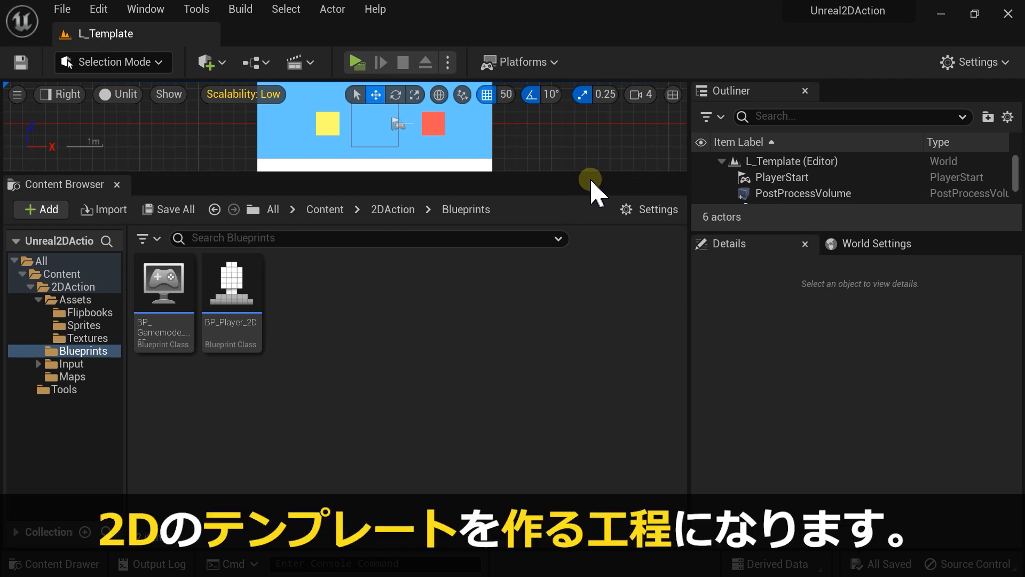
Play-test the level by walking the character around and jumping near the yellow and red blocks.
click(356, 62)
key(d)
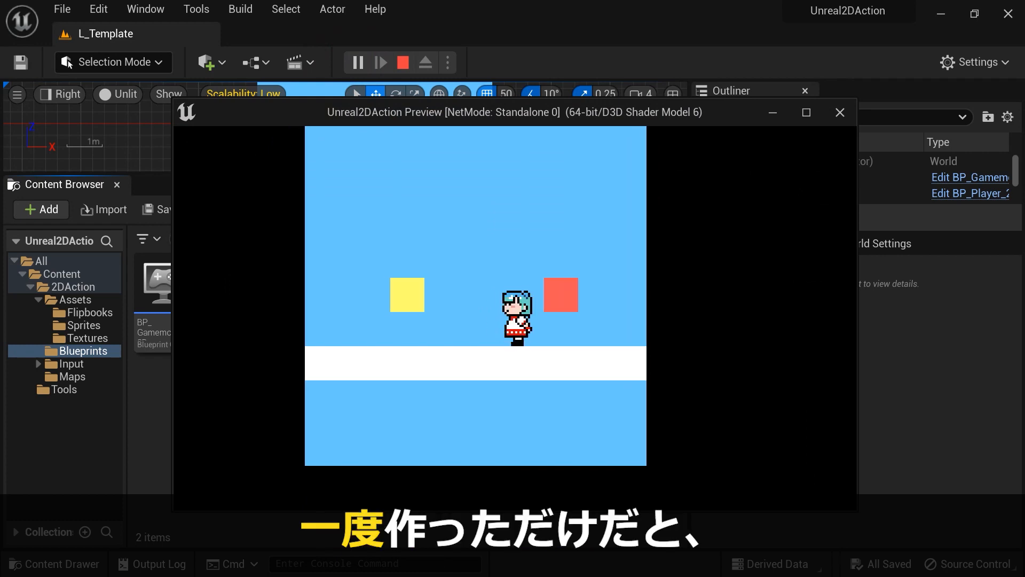
key(space)
key(d)
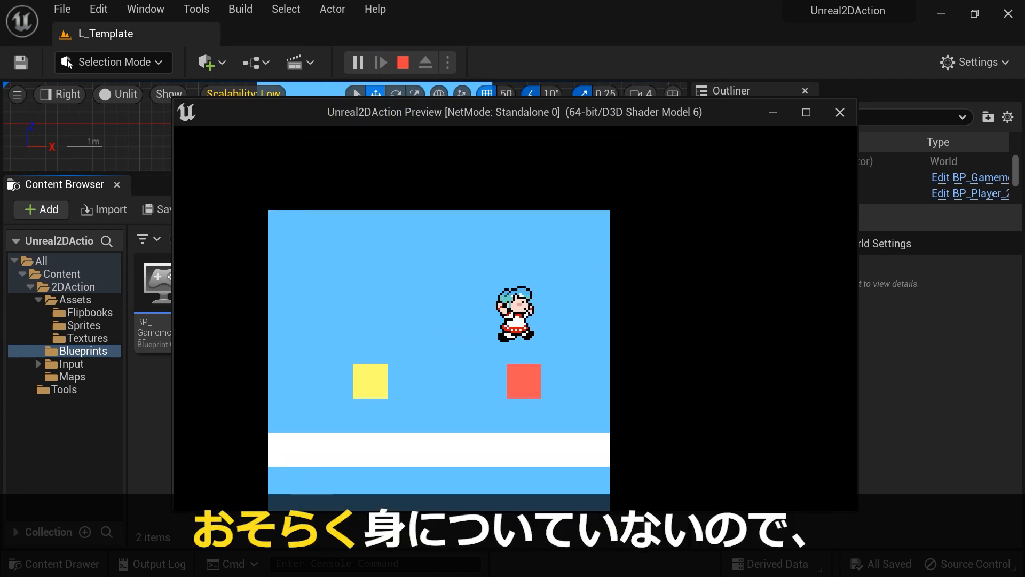
key(Escape)
click(421, 308)
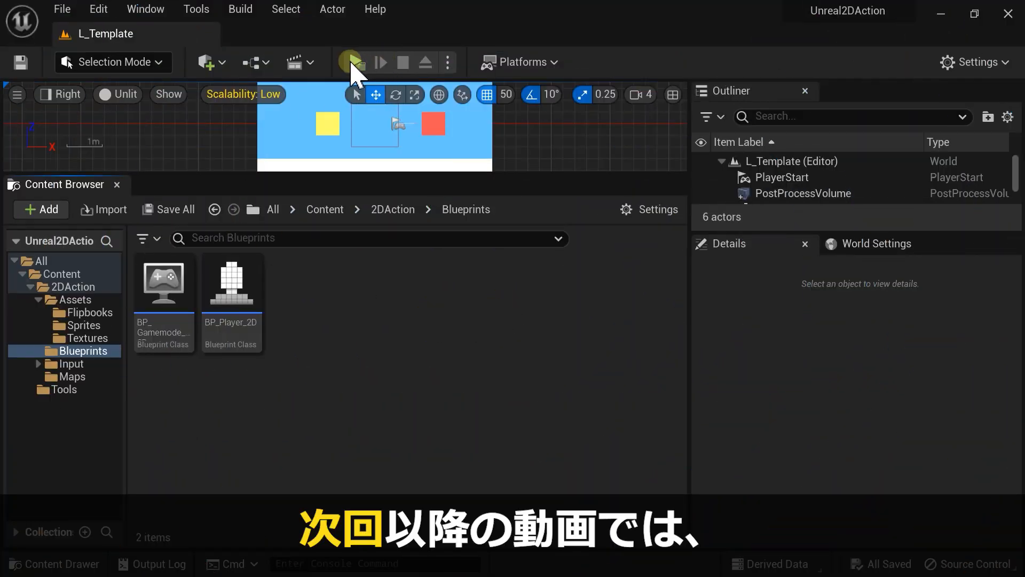
click(354, 62)
key(space)
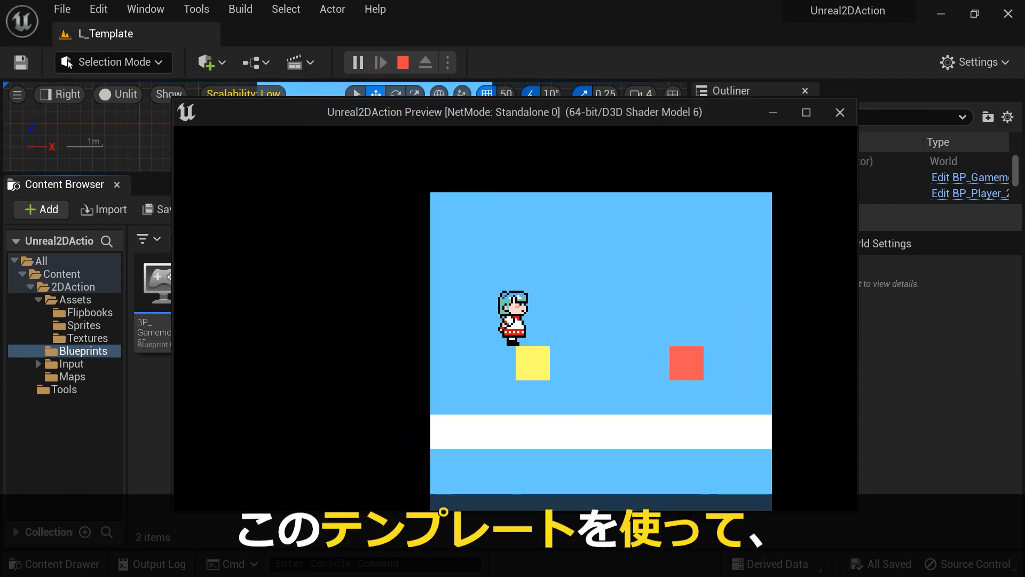